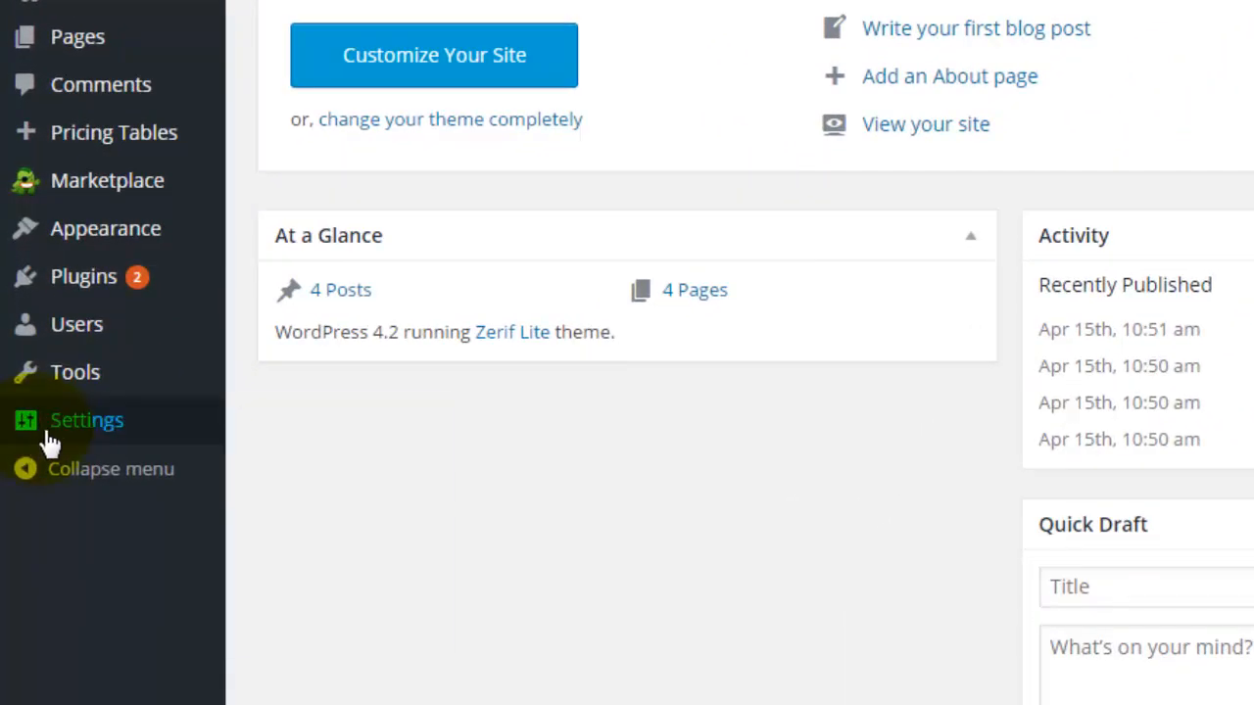
{"action": "mouse_move", "coordinate": [92, 434]}
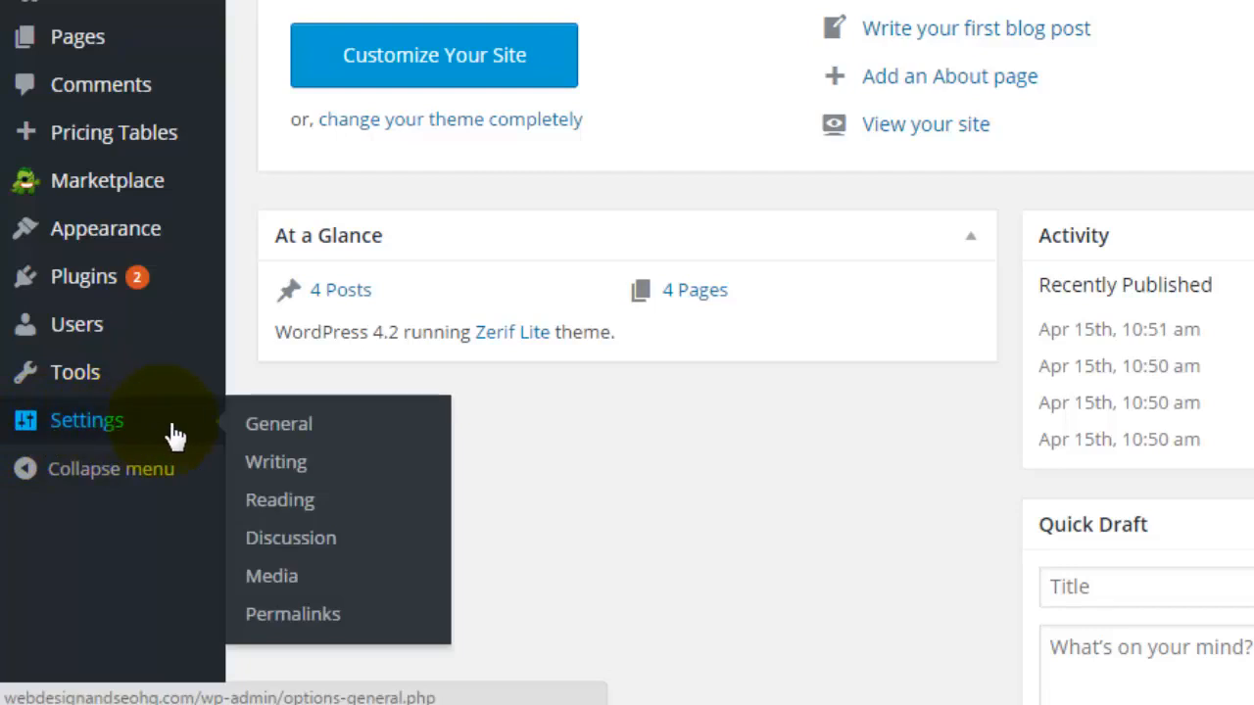
{"action": "left_click", "coordinate": [294, 432]}
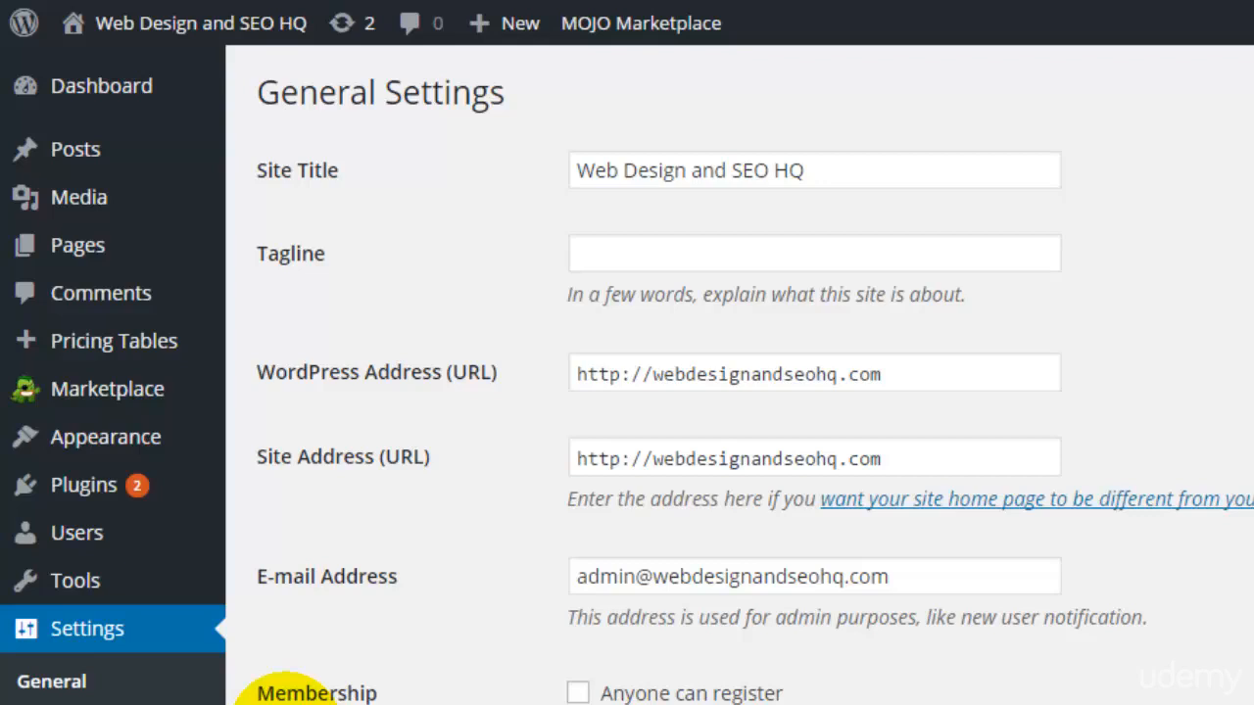
{"action": "left_click", "coordinate": [650, 375]}
{"action": "type", "text": "ww"}
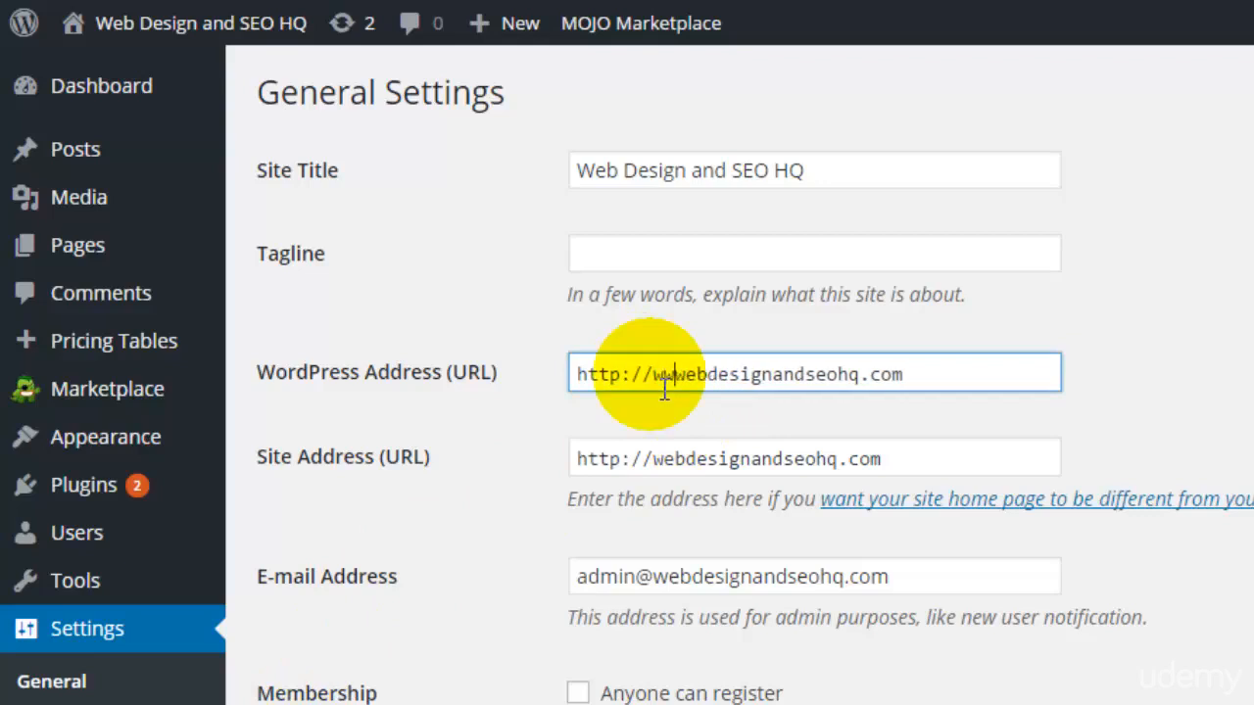
{"action": "type", "text": "w."}
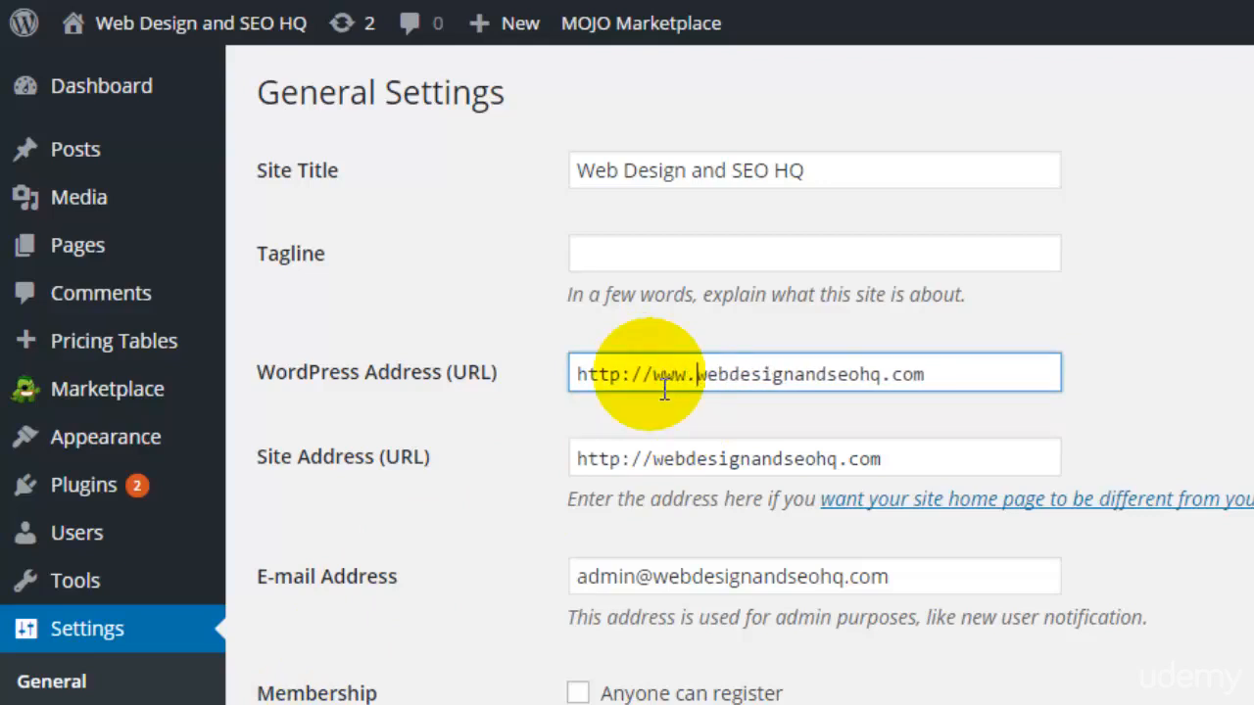
{"action": "left_click", "coordinate": [651, 458]}
{"action": "type", "text": "www."}
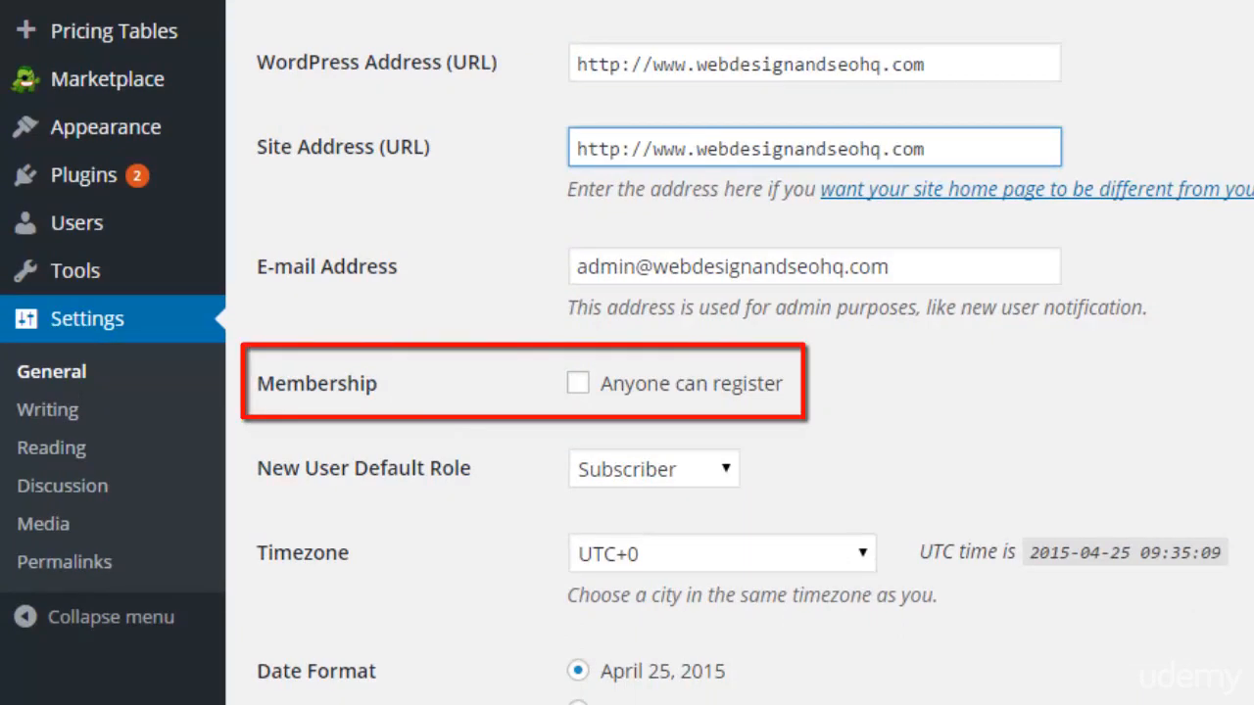
Step: Review the new user default role options and the date, time, week start and language settings
{"action": "left_click", "coordinate": [730, 472]}
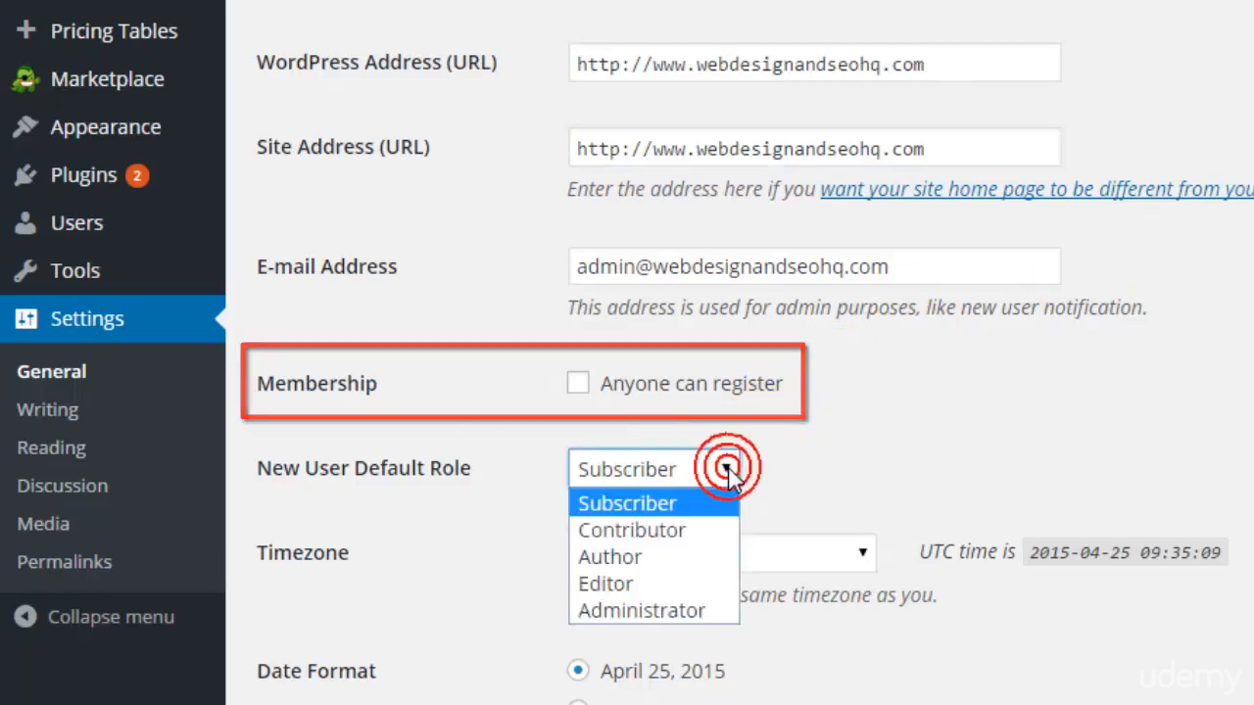
{"action": "left_click", "coordinate": [831, 452]}
{"action": "scroll", "coordinate": [1009, 423], "scroll_direction": "down", "scroll_amount": 5}
{"action": "scroll", "coordinate": [1009, 431], "scroll_direction": "down", "scroll_amount": 2}
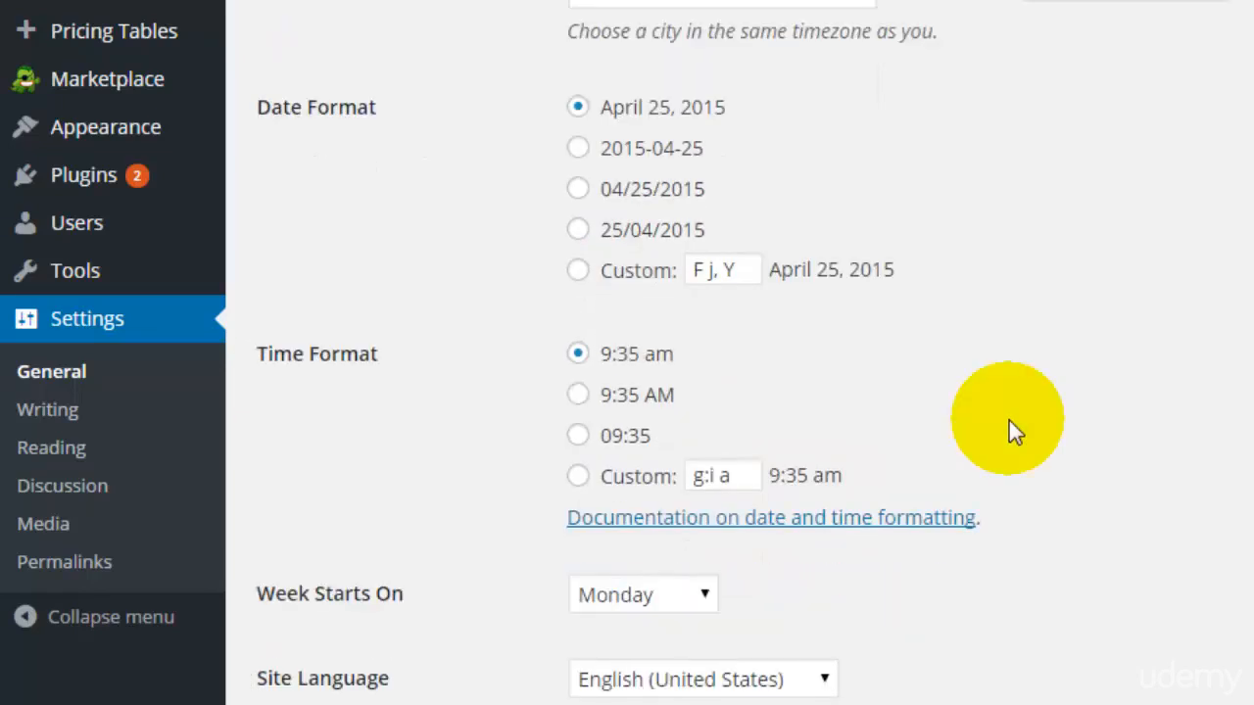
{"action": "scroll", "coordinate": [1011, 423], "scroll_direction": "down", "scroll_amount": 1}
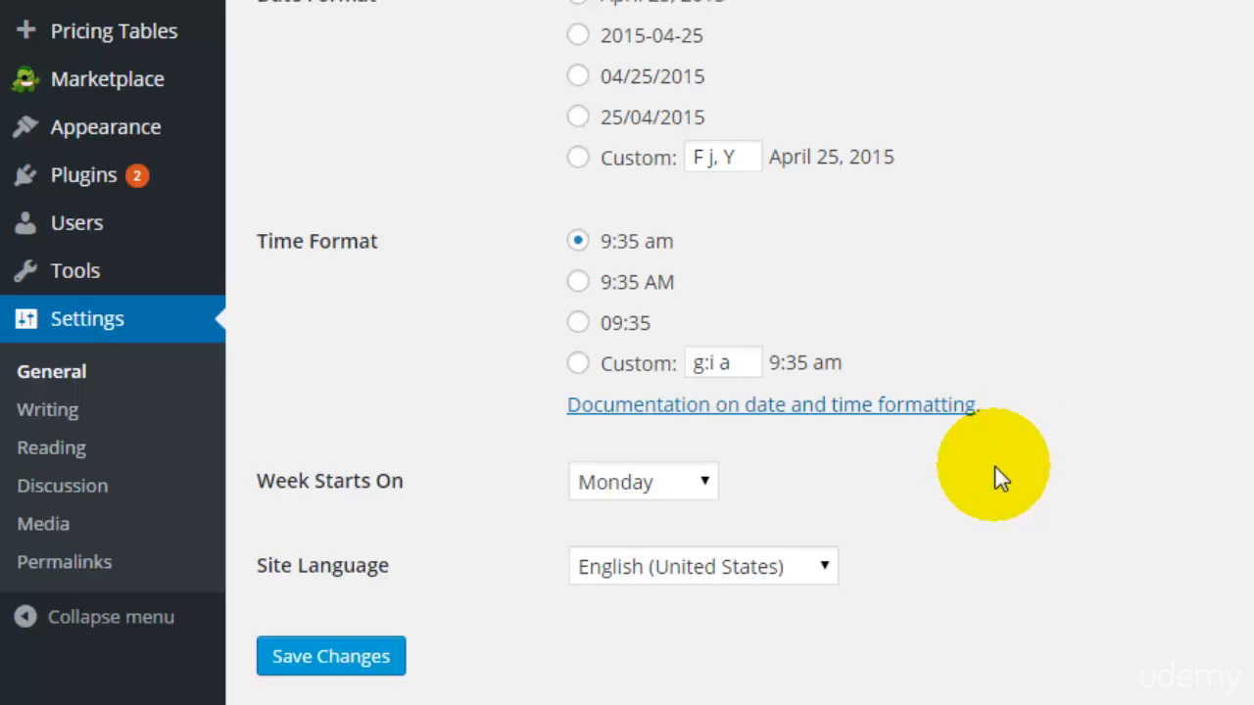
Step: In the Writing settings, set the default post category to Web Design
{"action": "left_click", "coordinate": [161, 410]}
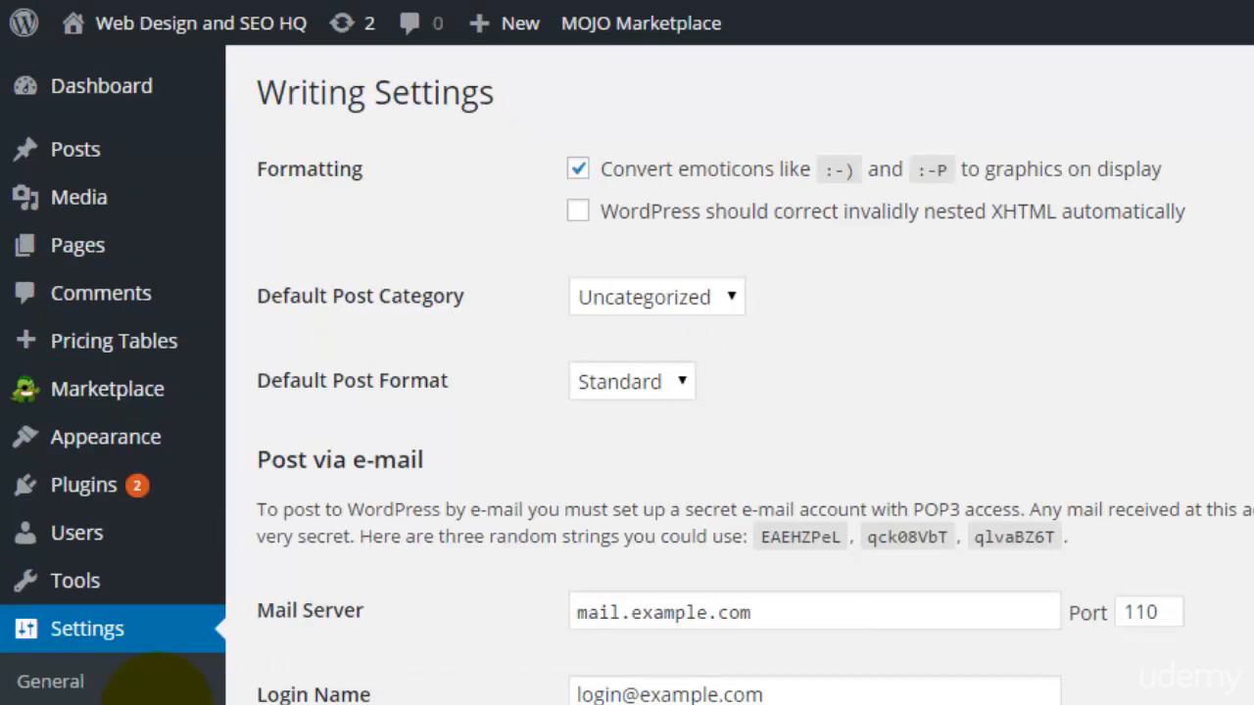
{"action": "left_click", "coordinate": [604, 304]}
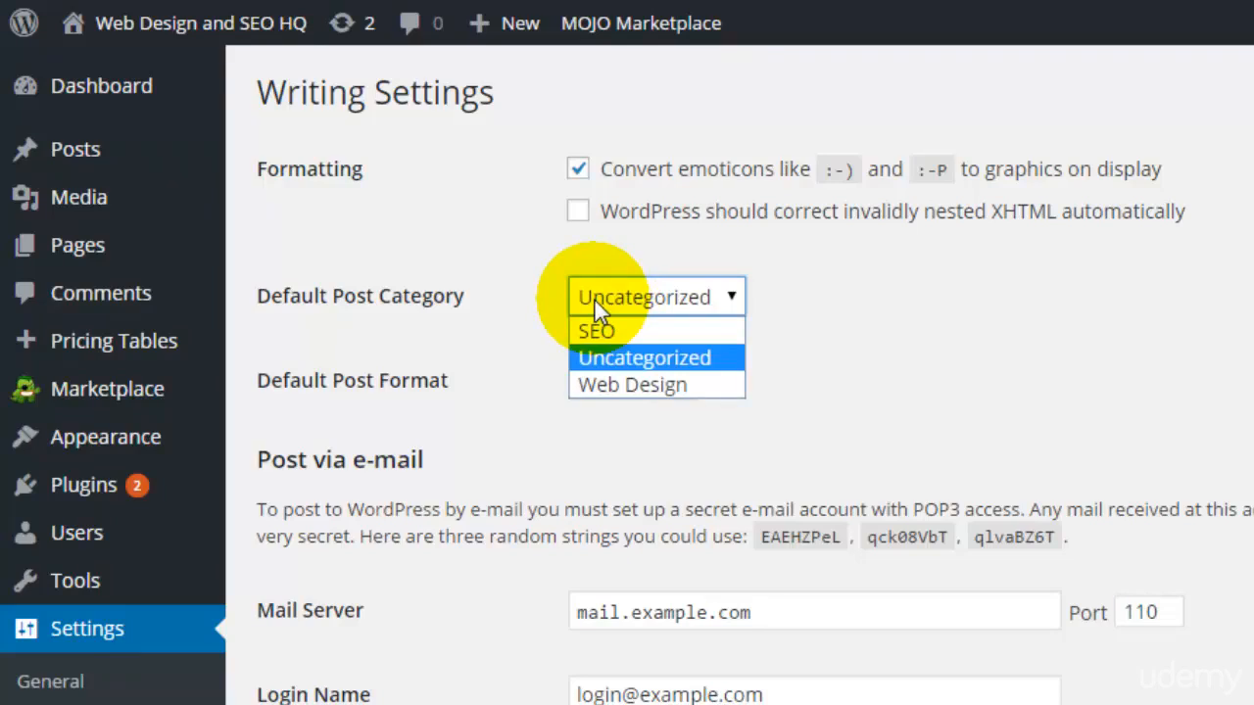
{"action": "left_click", "coordinate": [606, 383]}
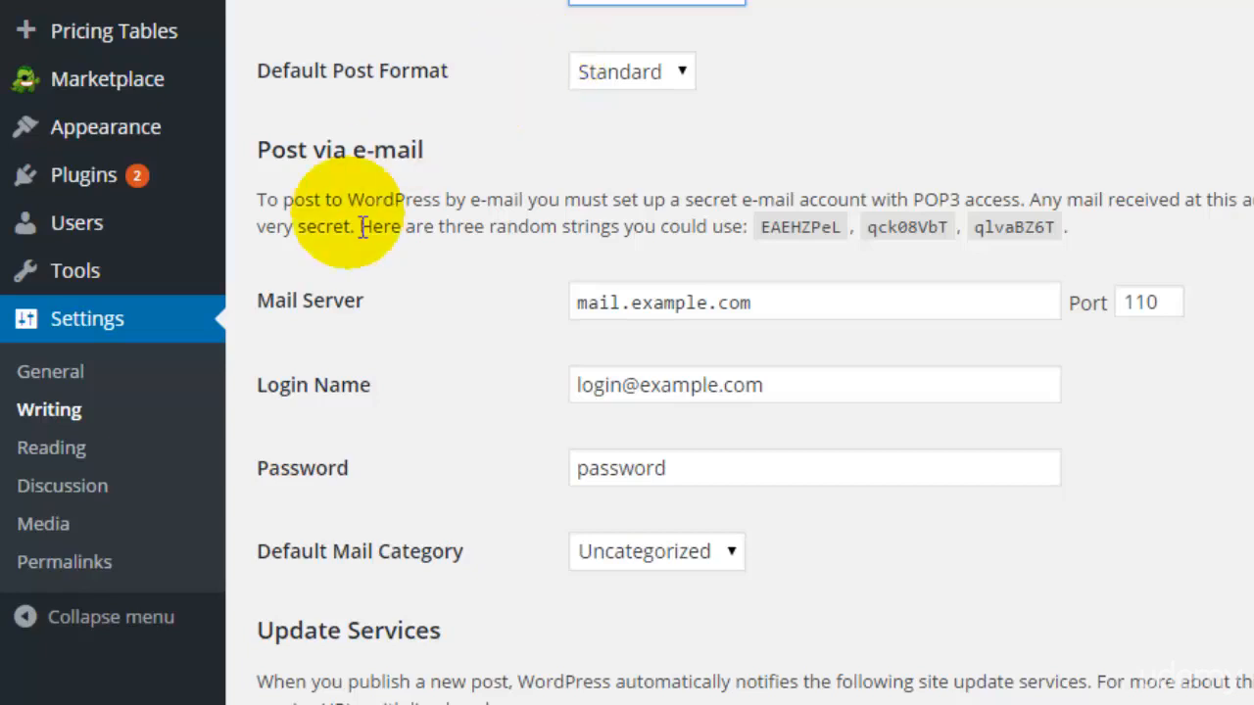
Step: In the Reading settings, make the front page display a static page and check the pages offered for Front page and Posts page
{"action": "left_click", "coordinate": [180, 453]}
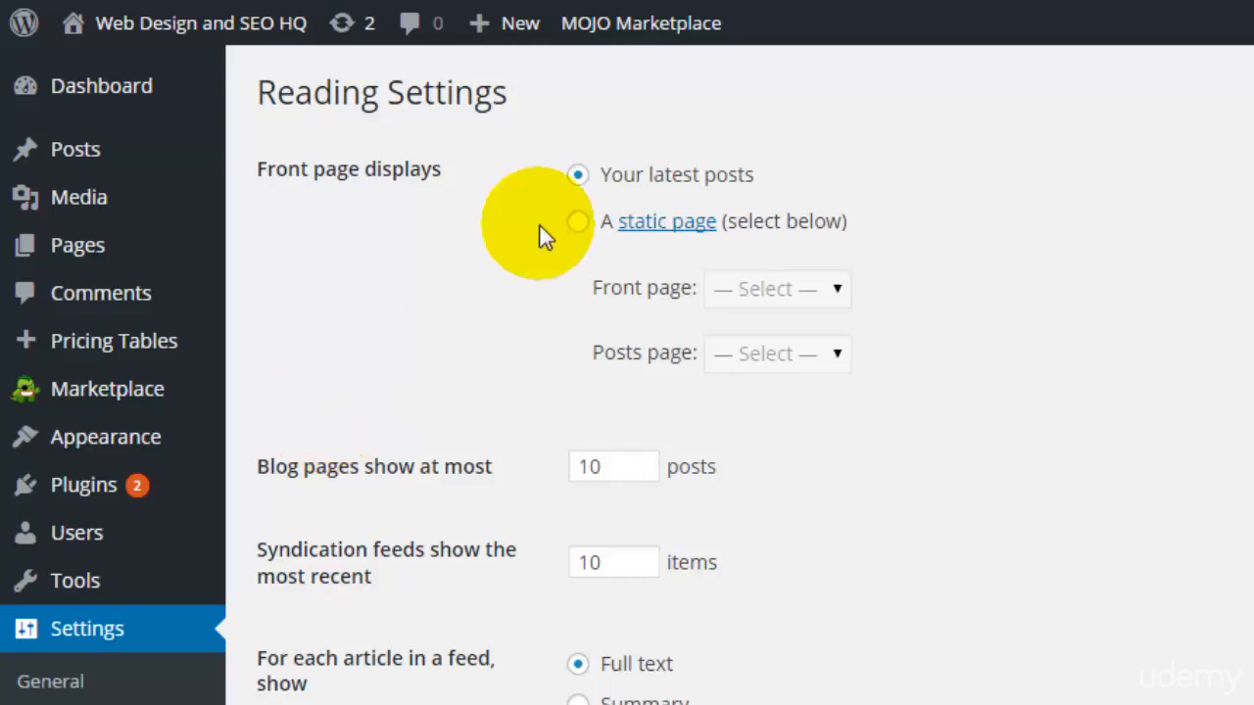
{"action": "left_click", "coordinate": [588, 224]}
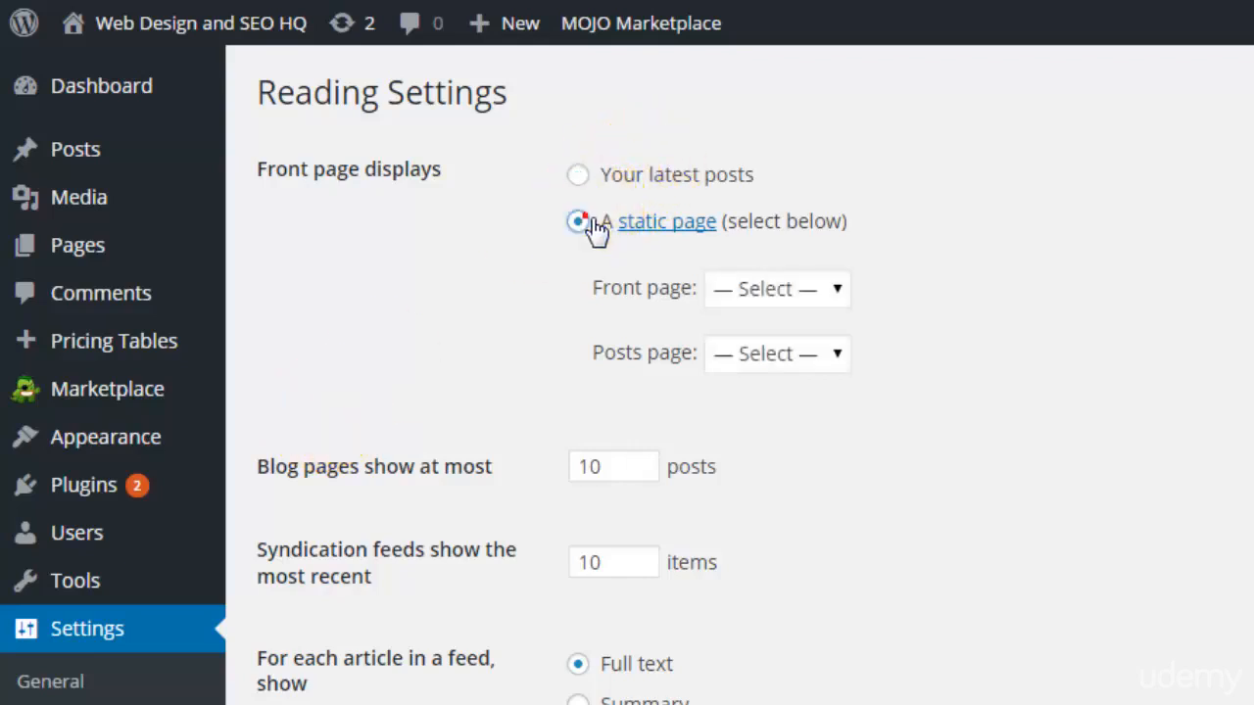
{"action": "left_click", "coordinate": [842, 297]}
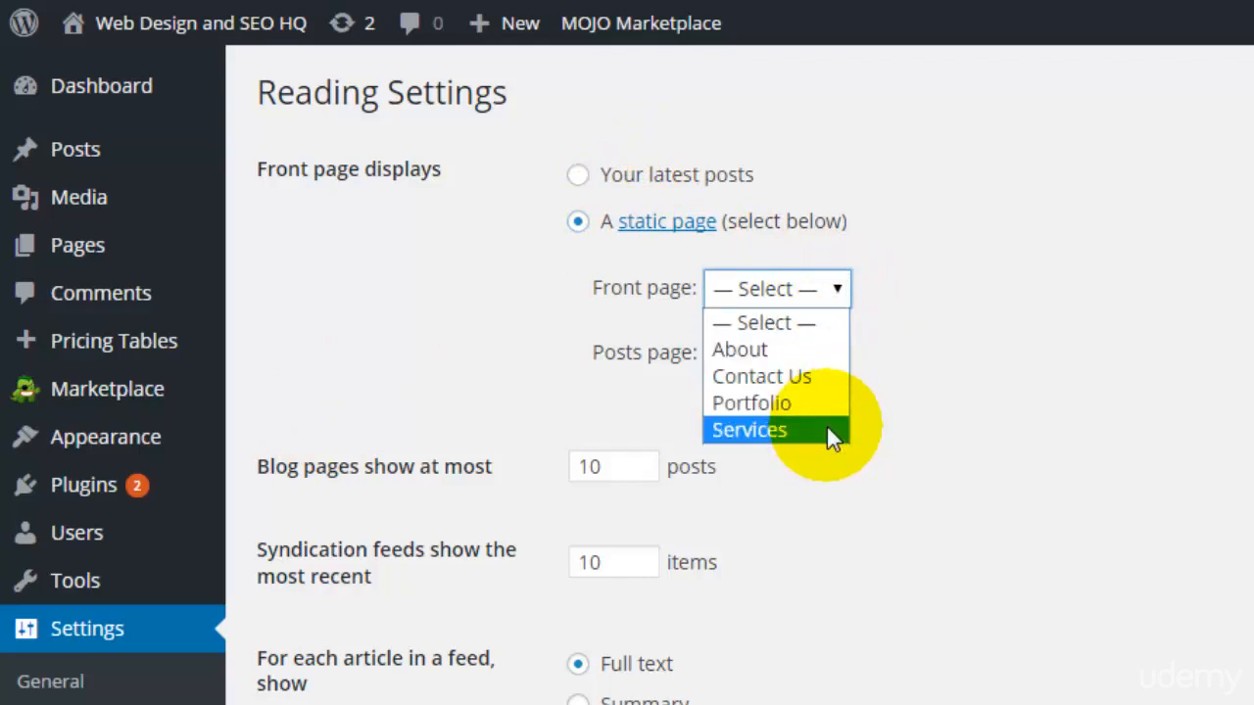
{"action": "left_click", "coordinate": [860, 297]}
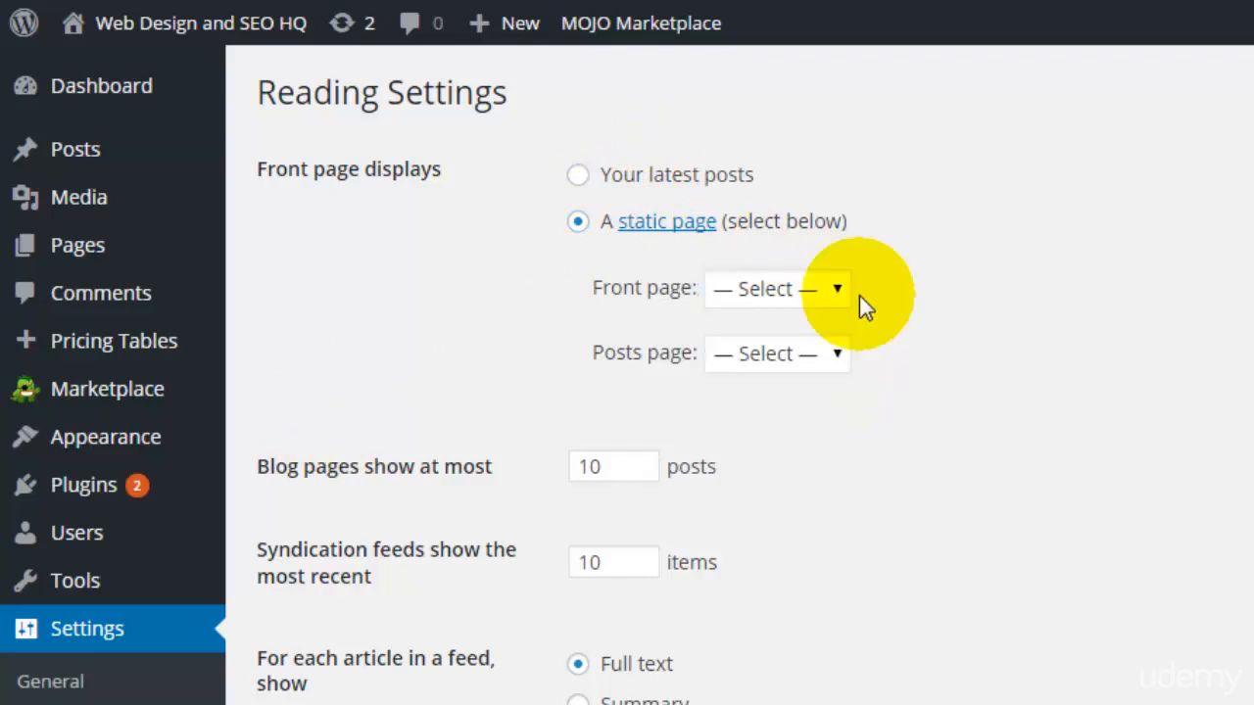
{"action": "left_click", "coordinate": [842, 356]}
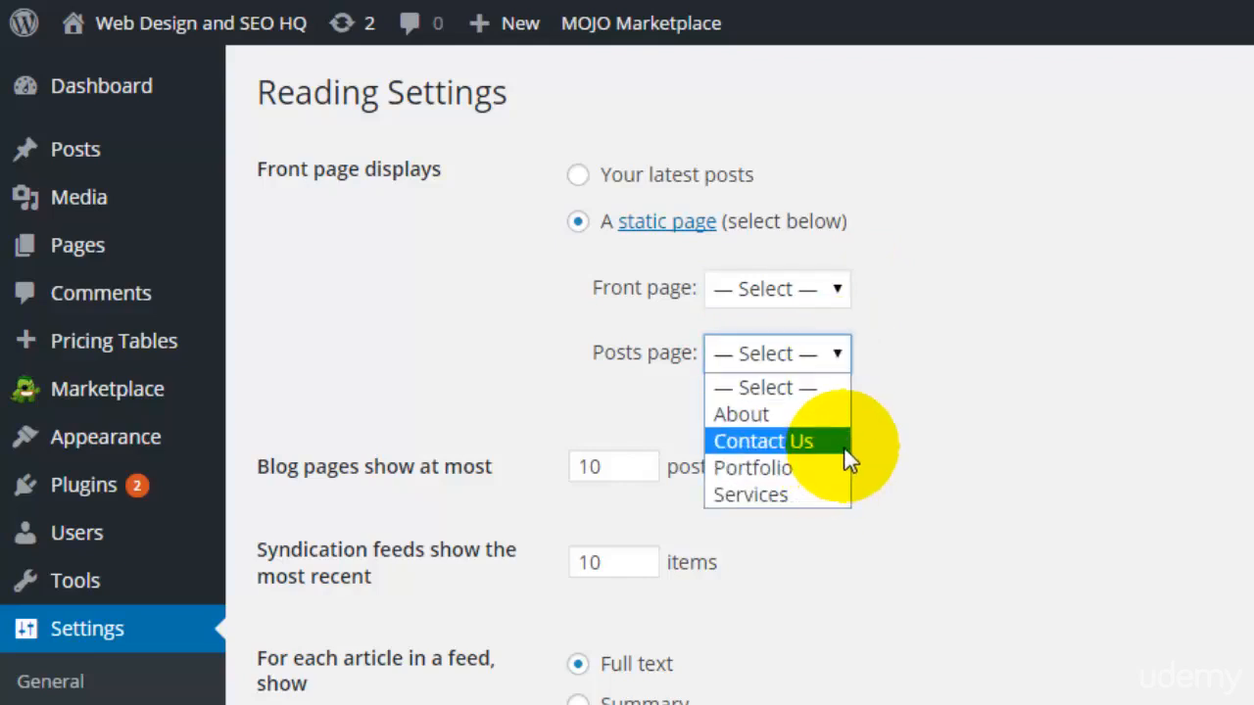
{"action": "left_click", "coordinate": [860, 417]}
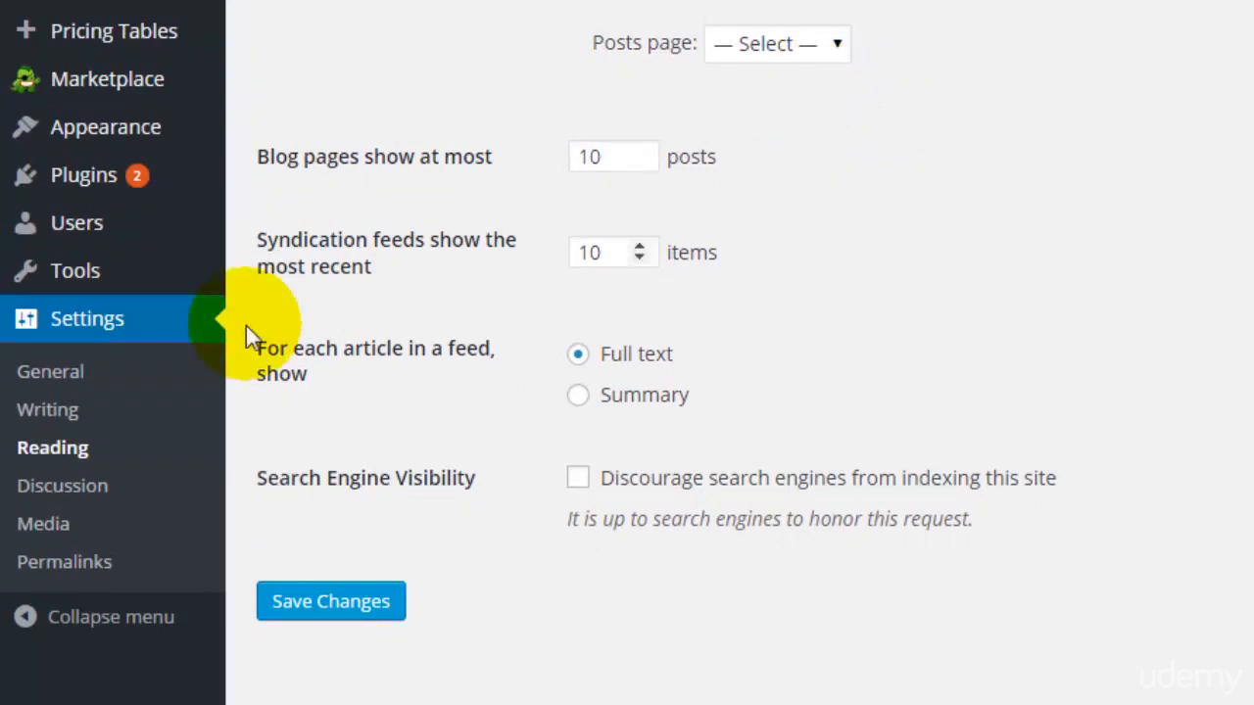
Step: In the Discussion settings, stop requiring users to be registered and logged in to comment, and require comment authors to give name and e-mail
{"action": "left_click", "coordinate": [136, 495]}
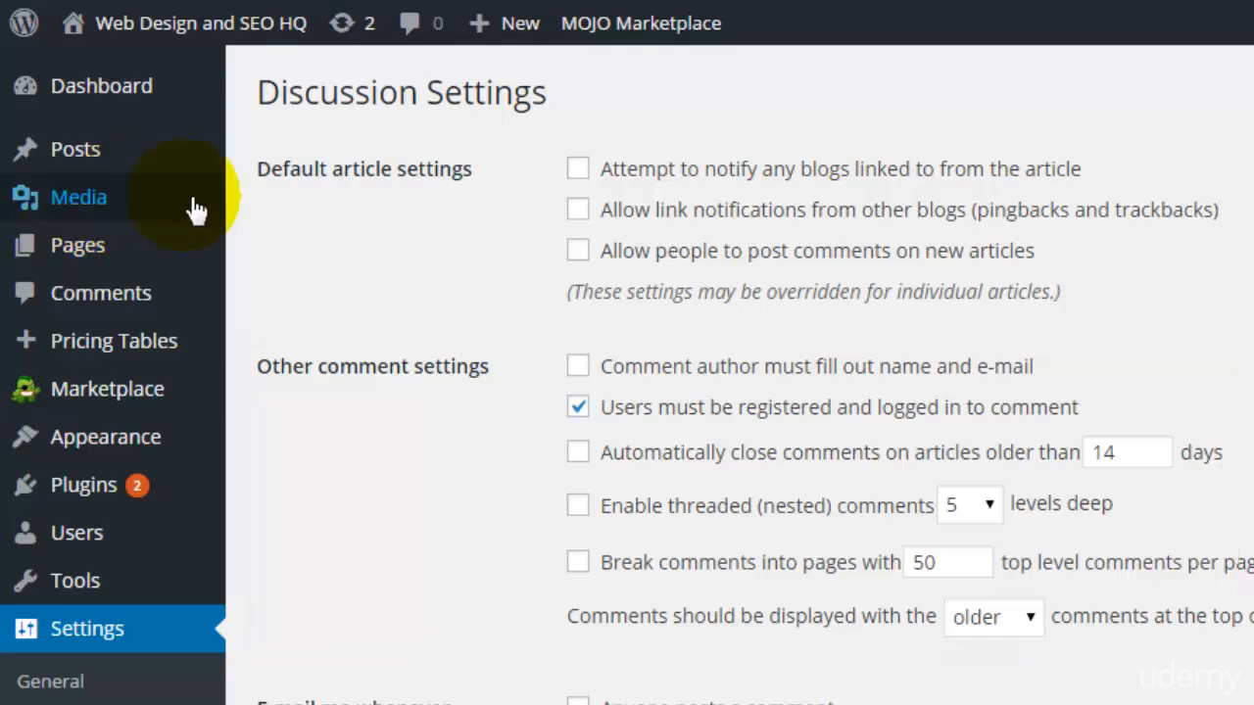
{"action": "left_click", "coordinate": [579, 408]}
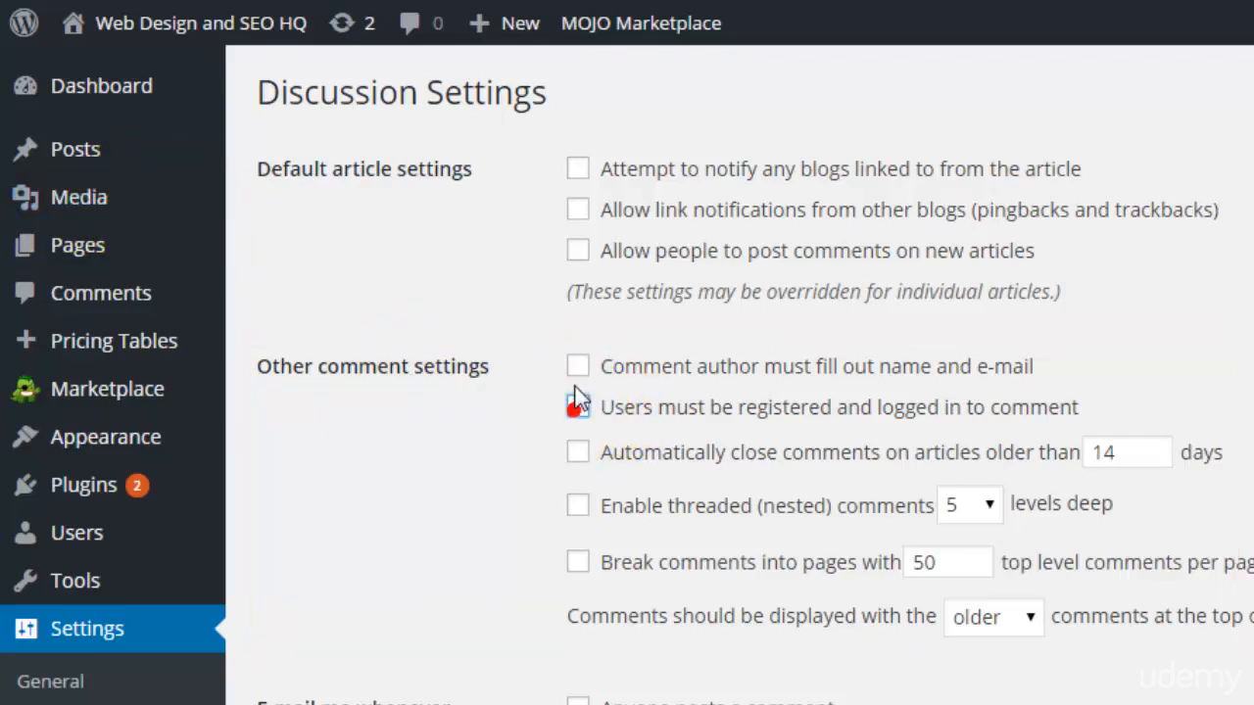
{"action": "left_click", "coordinate": [580, 375]}
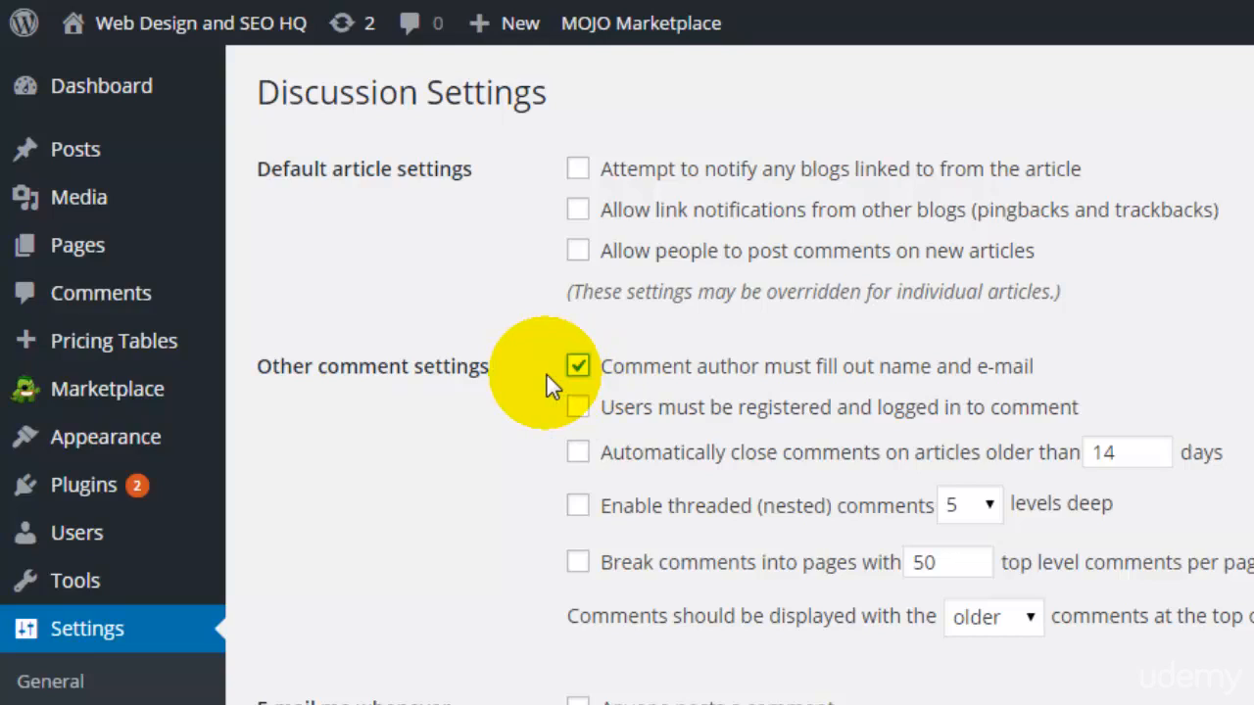
Step: Examine the remaining discussion settings for e-mail notifications, comment approval, moderation, blacklist and avatars
{"action": "scroll", "coordinate": [546, 375], "scroll_direction": "down", "scroll_amount": 5}
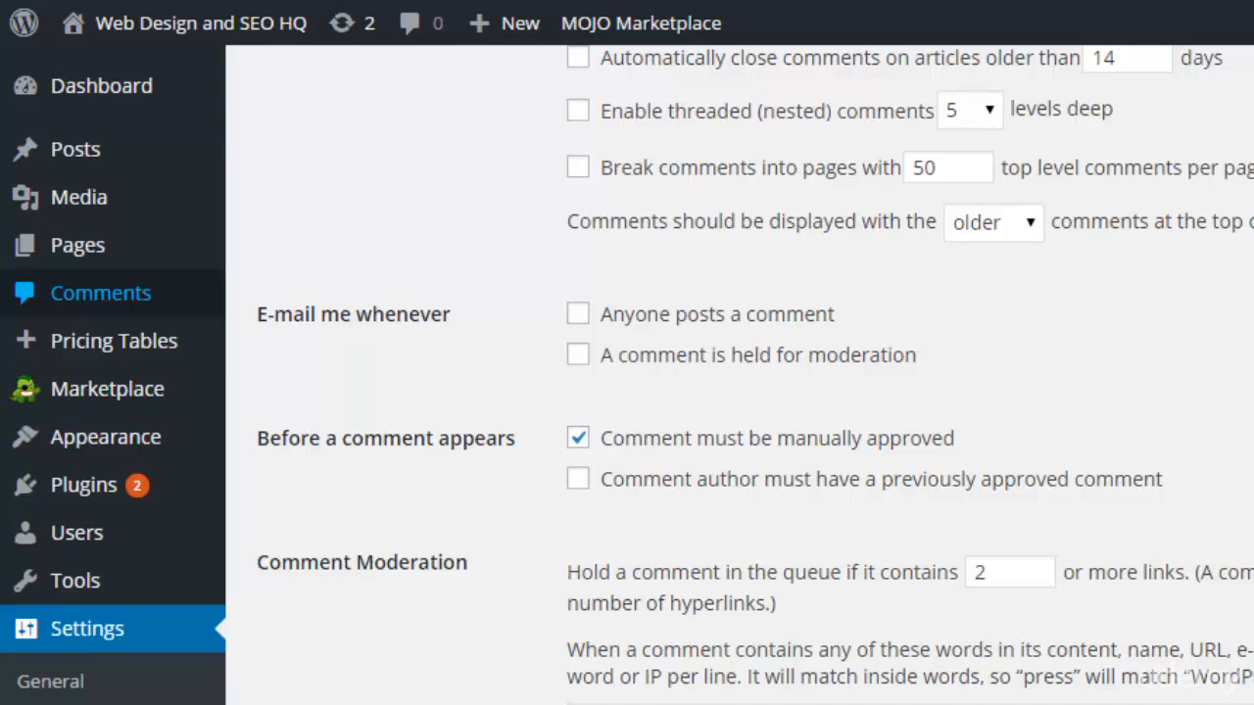
{"action": "scroll", "coordinate": [739, 391], "scroll_direction": "down", "scroll_amount": 3}
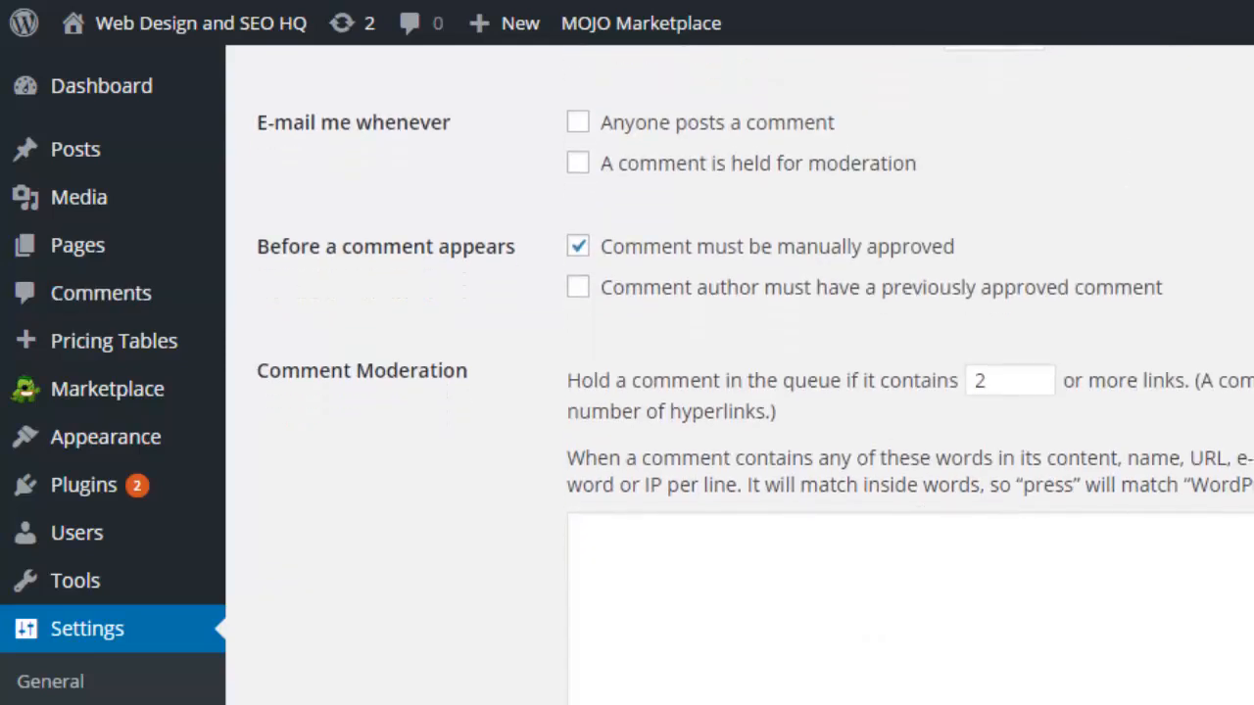
{"action": "scroll", "coordinate": [740, 375], "scroll_direction": "down", "scroll_amount": 1}
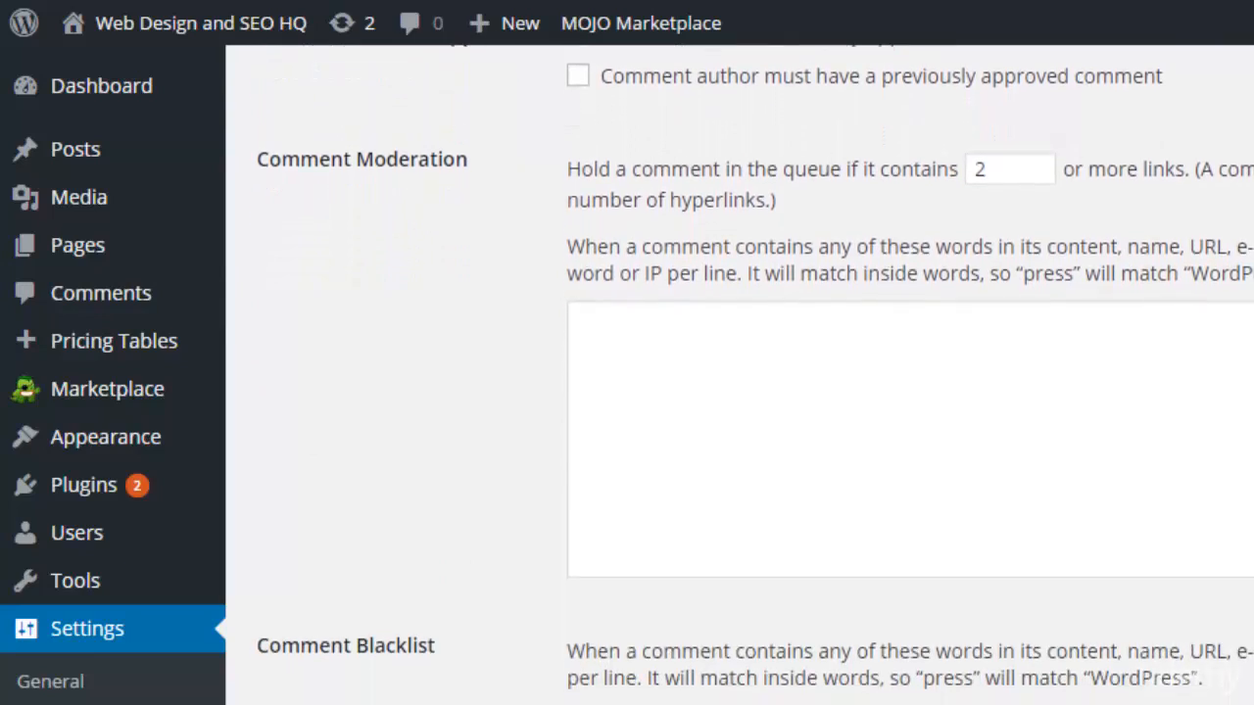
{"action": "scroll", "coordinate": [739, 375], "scroll_direction": "down", "scroll_amount": 1}
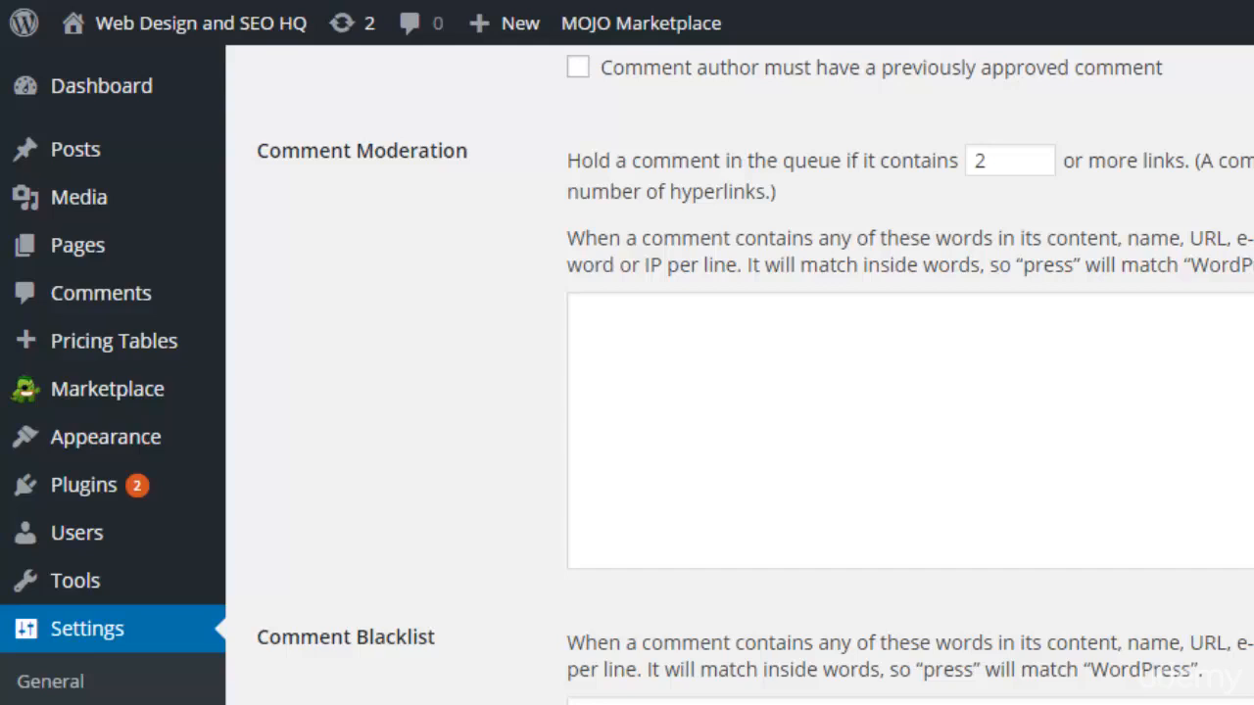
{"action": "scroll", "coordinate": [739, 375], "scroll_direction": "down", "scroll_amount": 5}
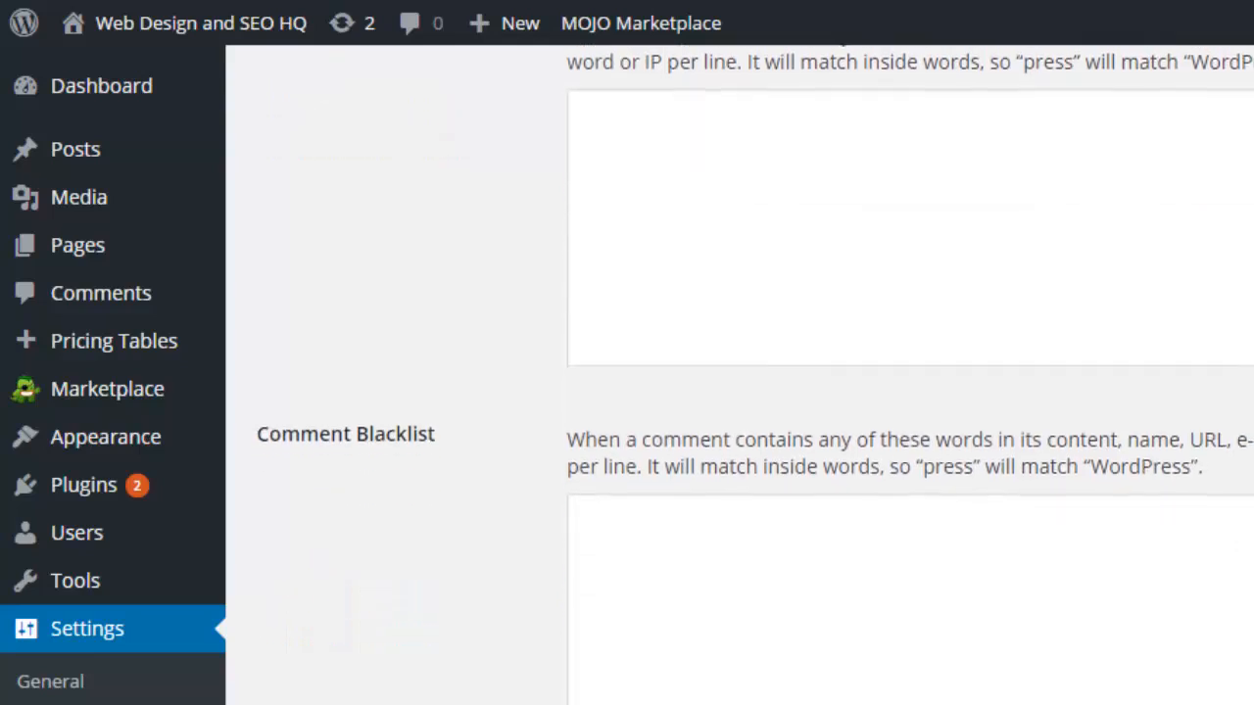
{"action": "scroll", "coordinate": [740, 375], "scroll_direction": "down", "scroll_amount": 3}
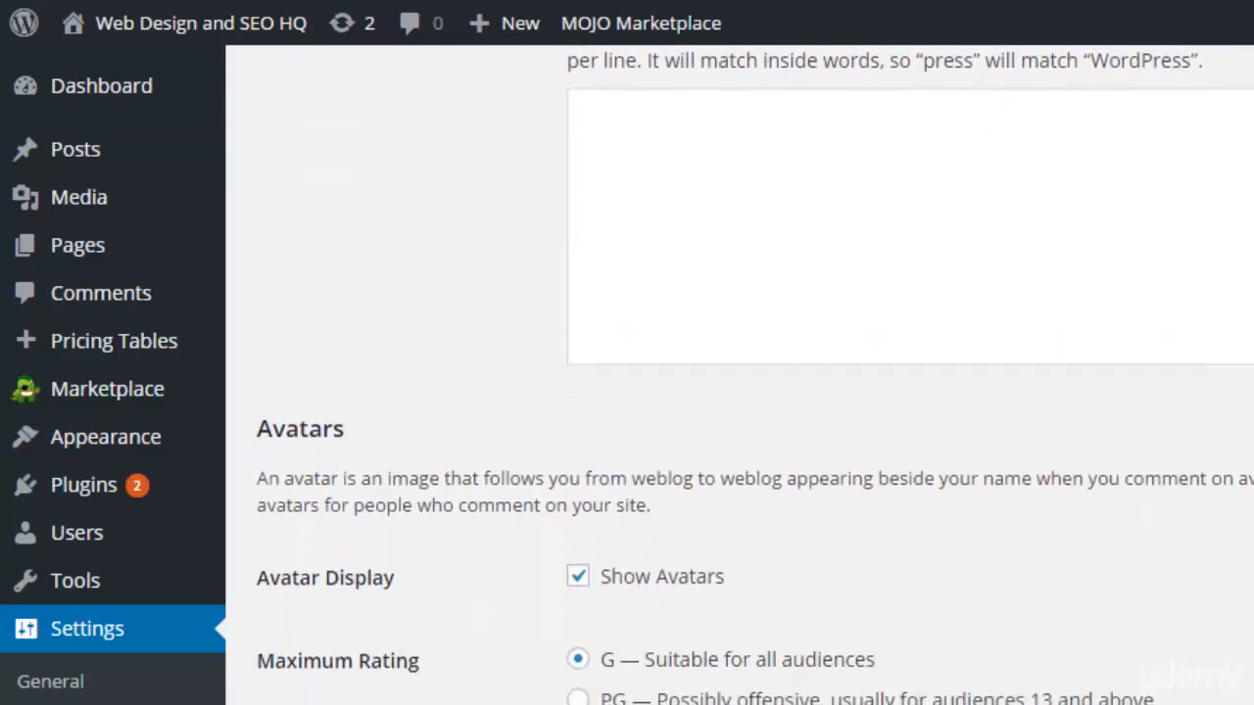
{"action": "scroll", "coordinate": [739, 375], "scroll_direction": "down", "scroll_amount": 2}
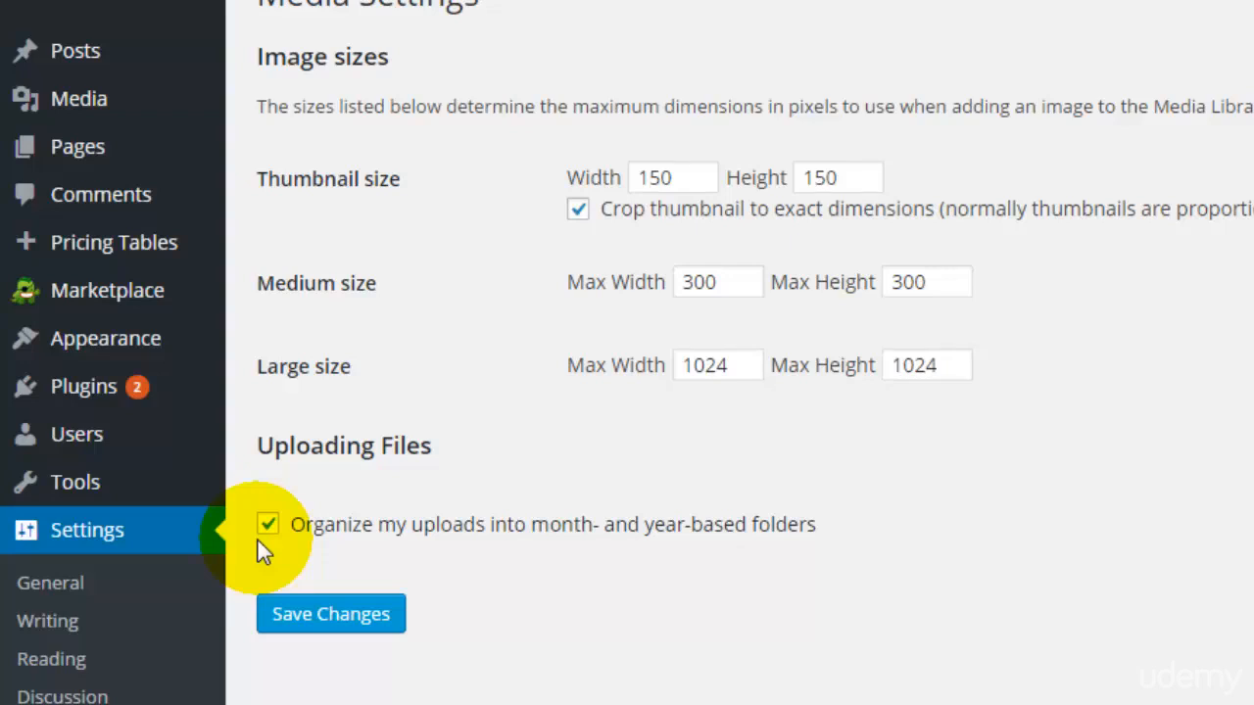
Step: Turn off month- and year-based upload folders in the Media settings and set the permalink structure to Post name
{"action": "left_click", "coordinate": [265, 534]}
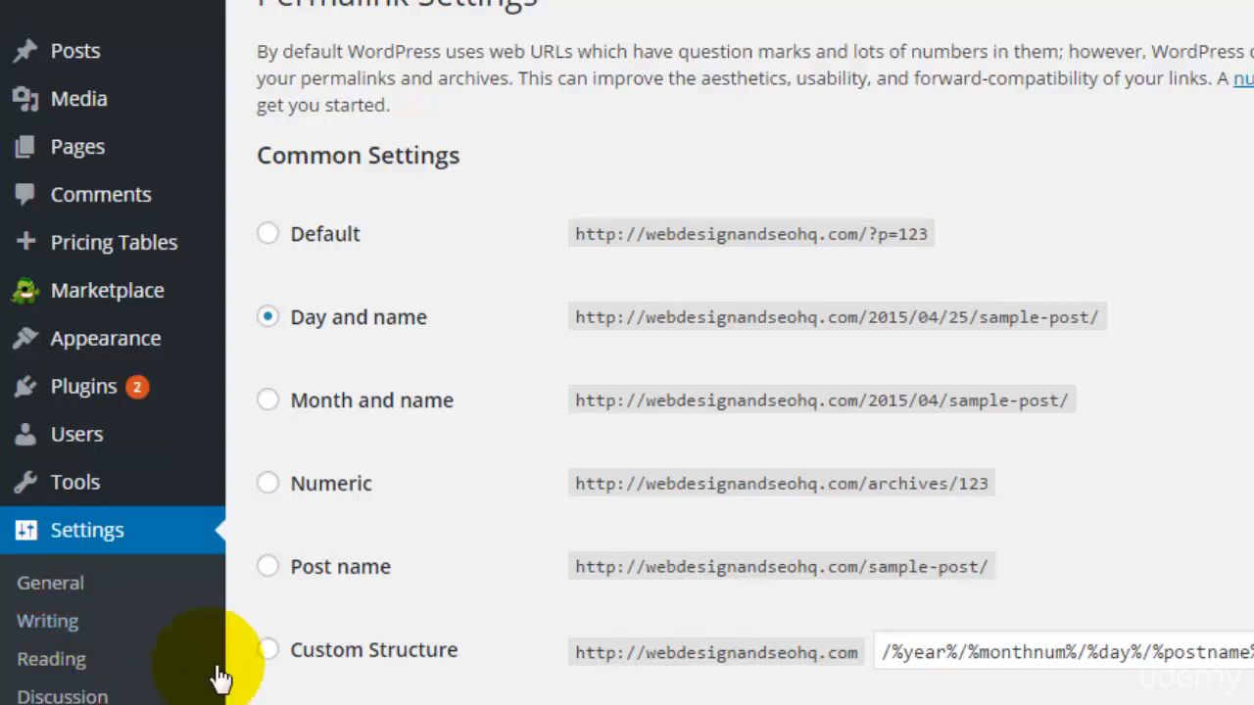
{"action": "left_click", "coordinate": [267, 568]}
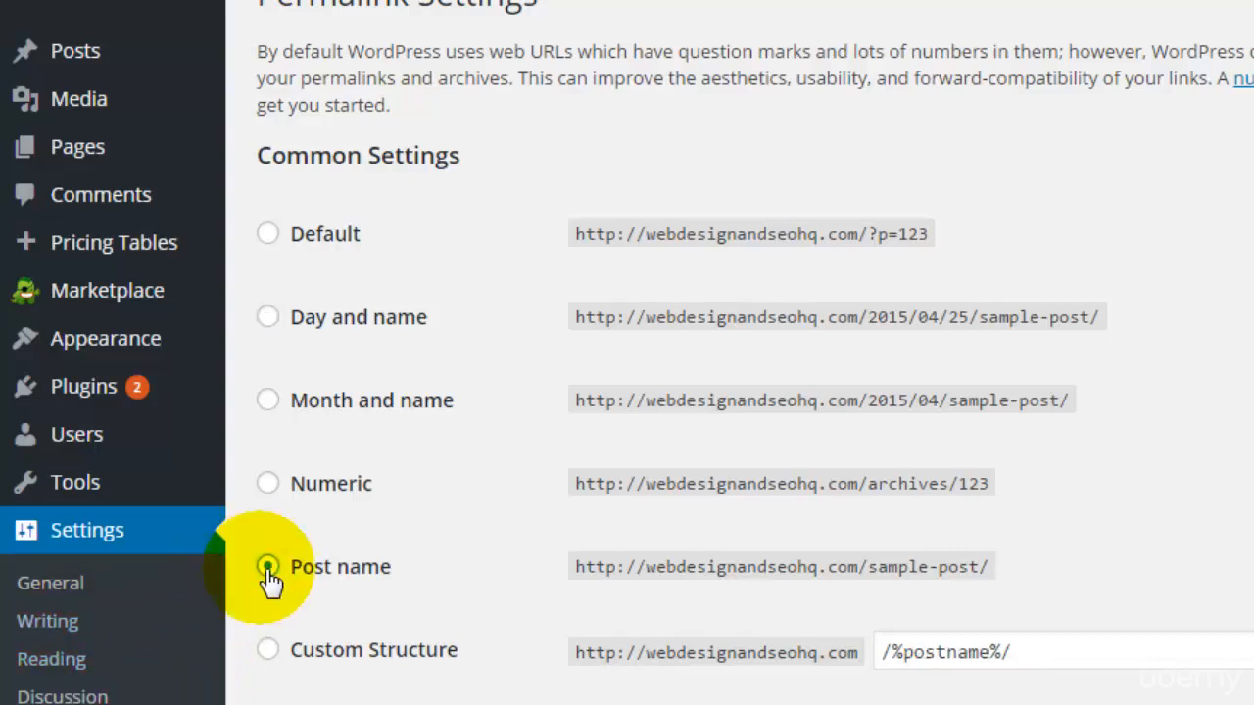